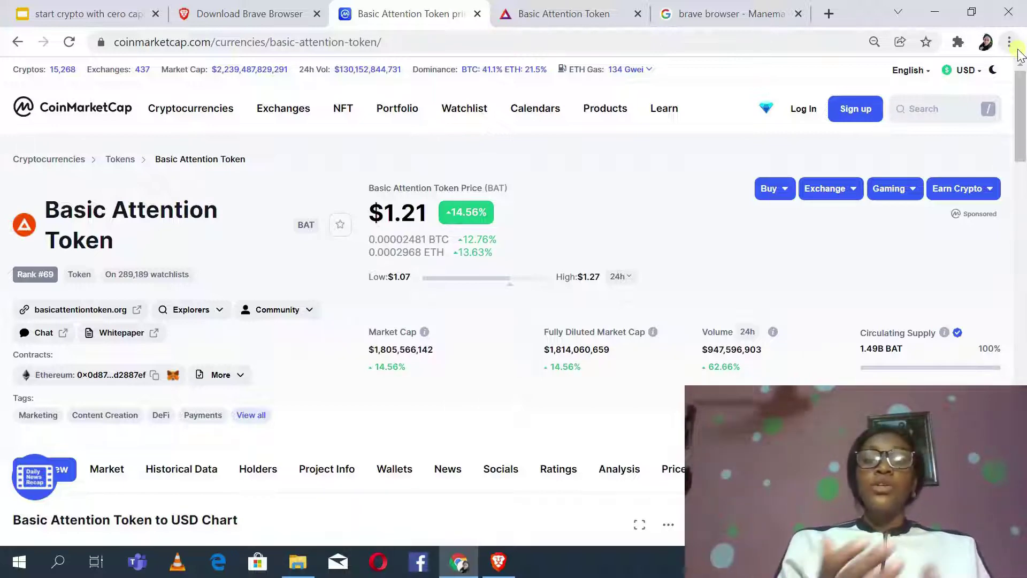
# Look through the Basic Attention Token website, including its usage statistics on transactions, wallets and creators.
pyautogui.click(567, 11)
pyautogui.moveTo(1020, 107); pyautogui.dragTo(1015, 282)
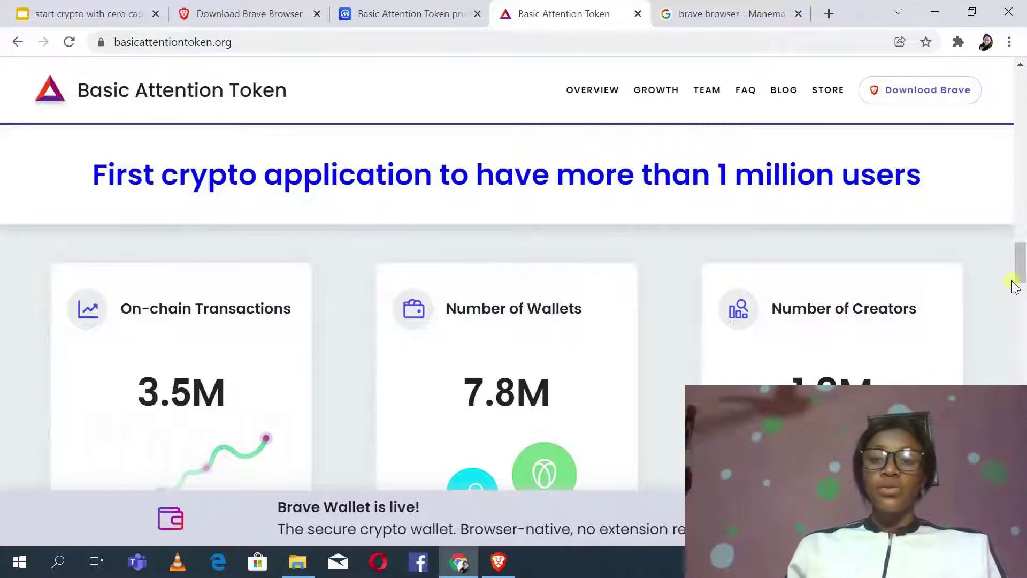
pyautogui.rightClick(1015, 284)
pyautogui.moveTo(1018, 278); pyautogui.dragTo(1022, 91)
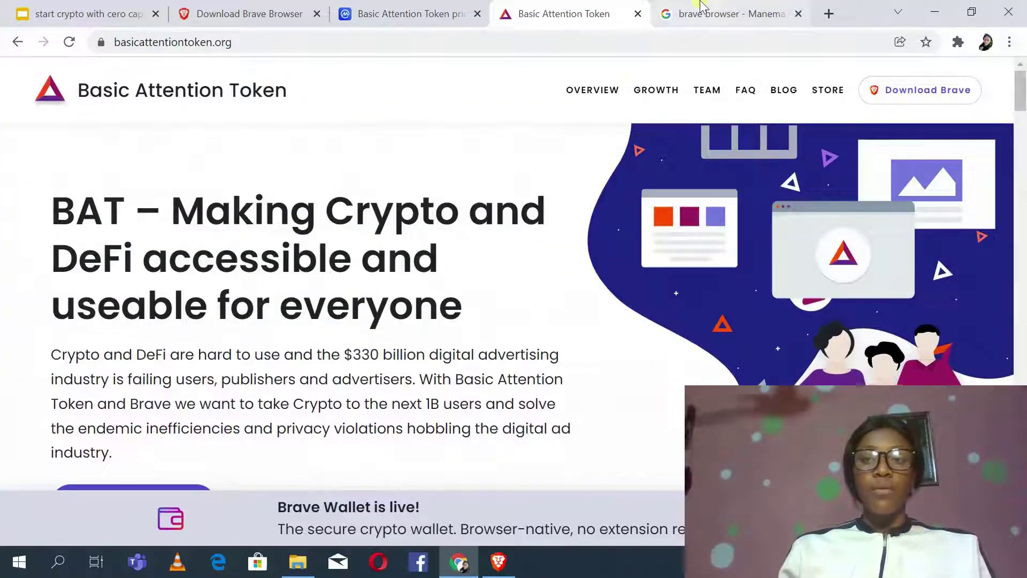
# Switch to the Brave browser and open the full Brave Rewards settings page from its rewards summary.
pyautogui.click(487, 562)
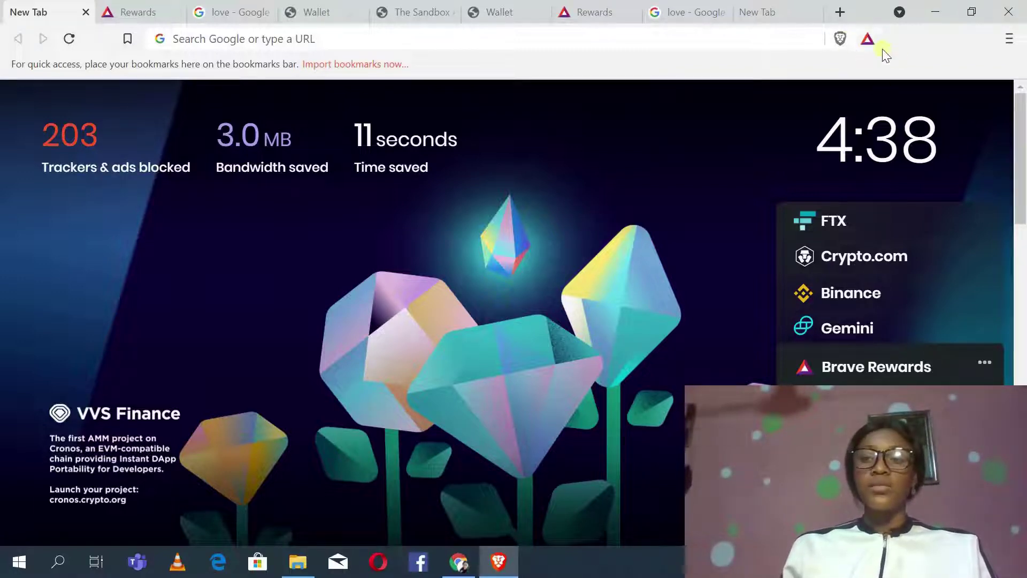
pyautogui.click(868, 40)
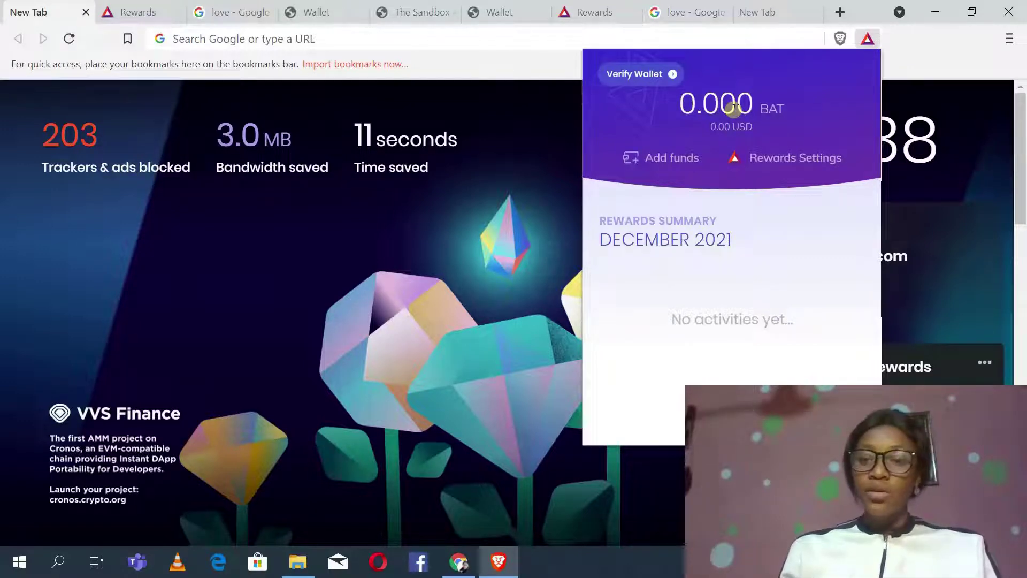
pyautogui.click(817, 158)
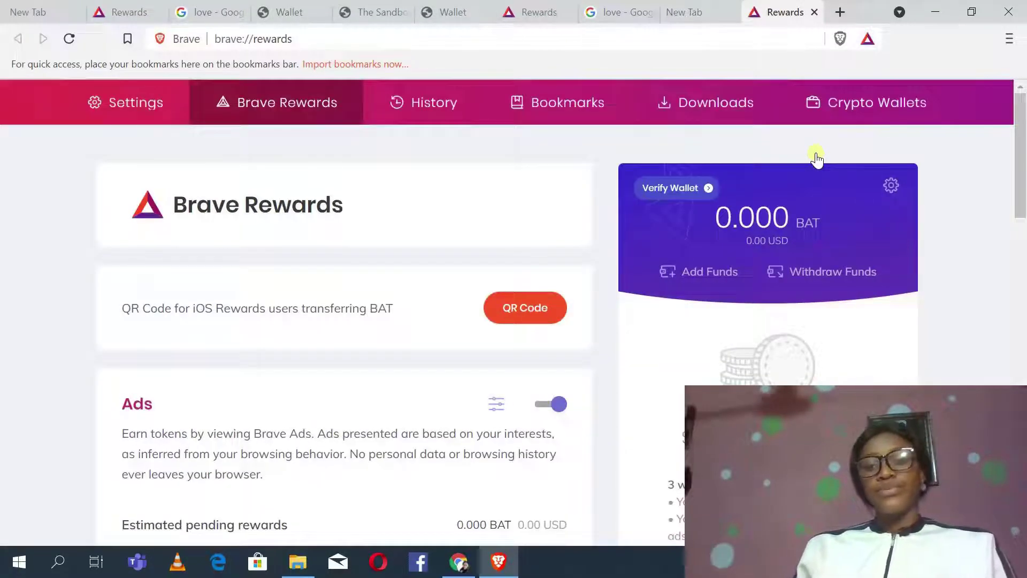
# Switch Auto-Contribute on and back off on the Brave Rewards page.
pyautogui.moveTo(1016, 124); pyautogui.dragTo(1021, 213)
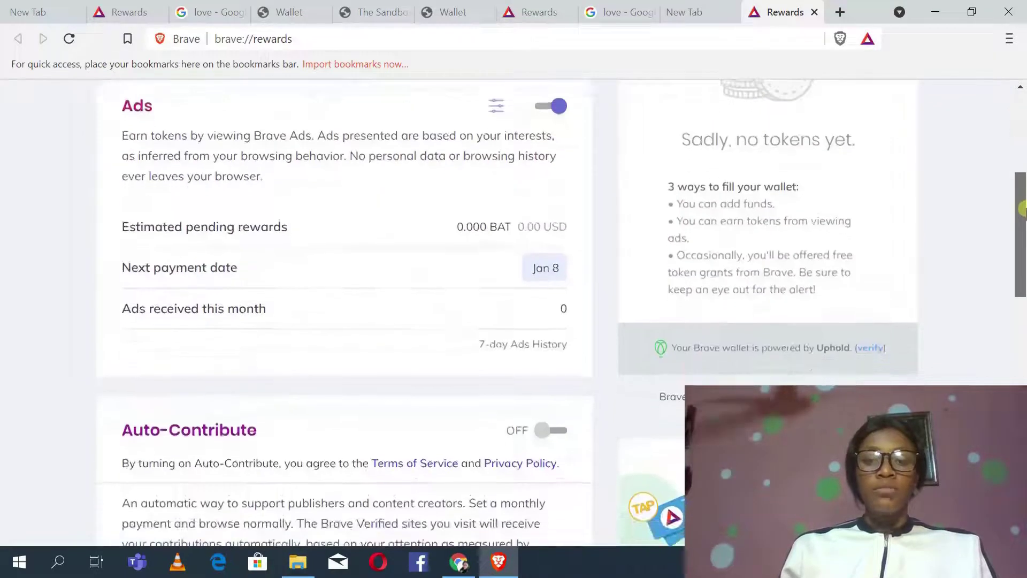
pyautogui.click(546, 429)
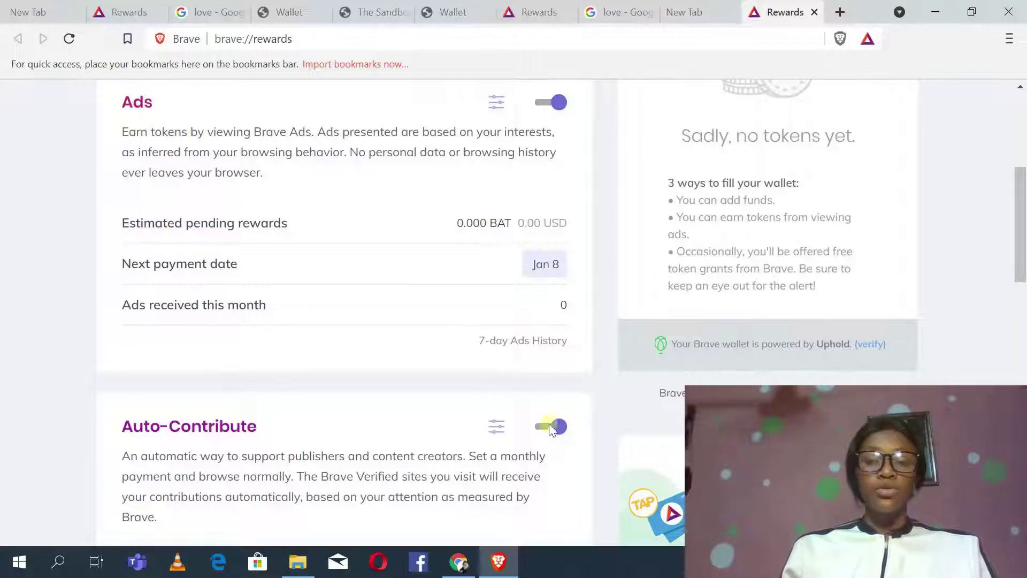
pyautogui.click(551, 430)
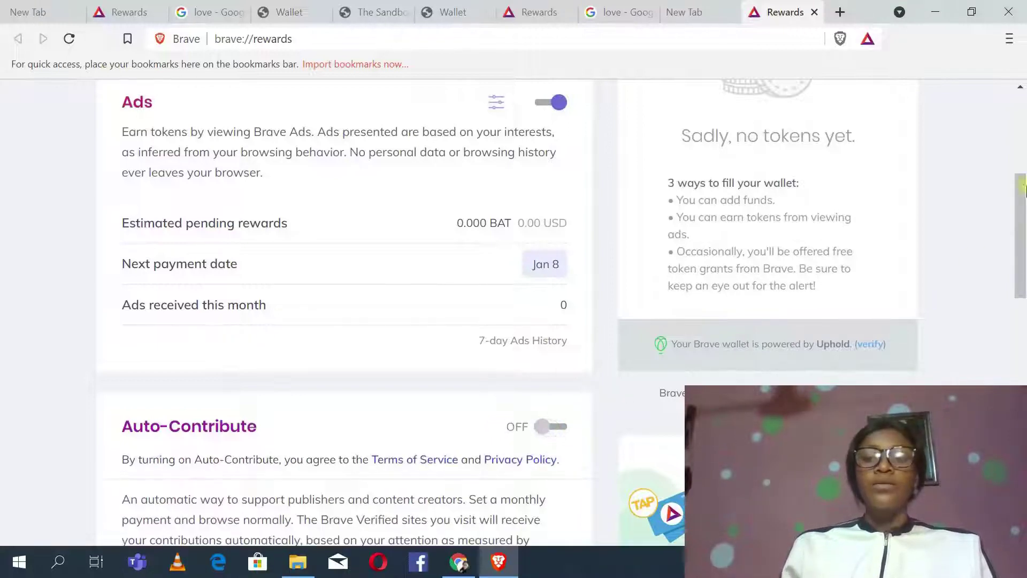
# Switch Brave Ads off and back on.
pyautogui.scroll(4, 1021, 204)
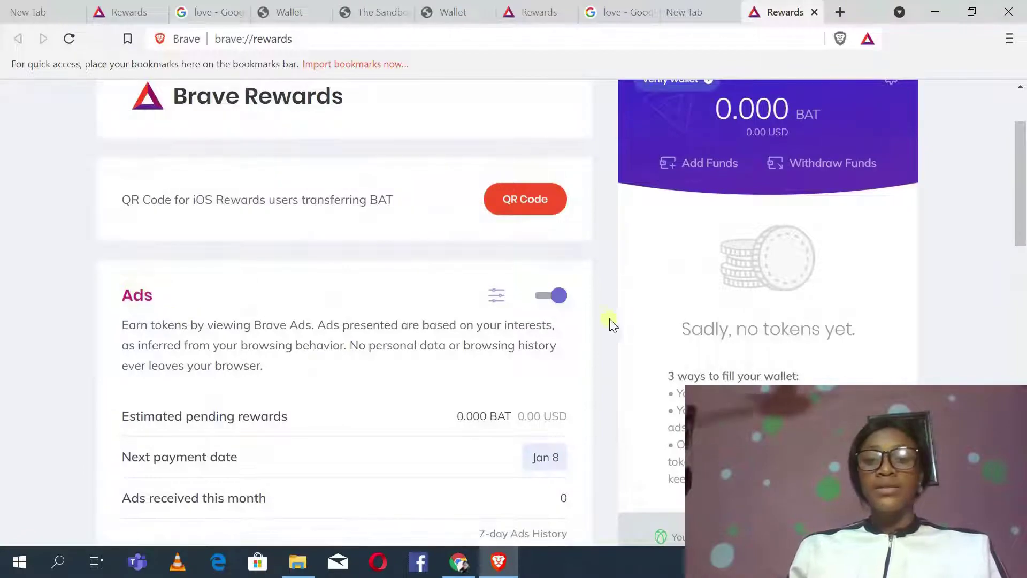
pyautogui.click(560, 295)
pyautogui.click(560, 295)
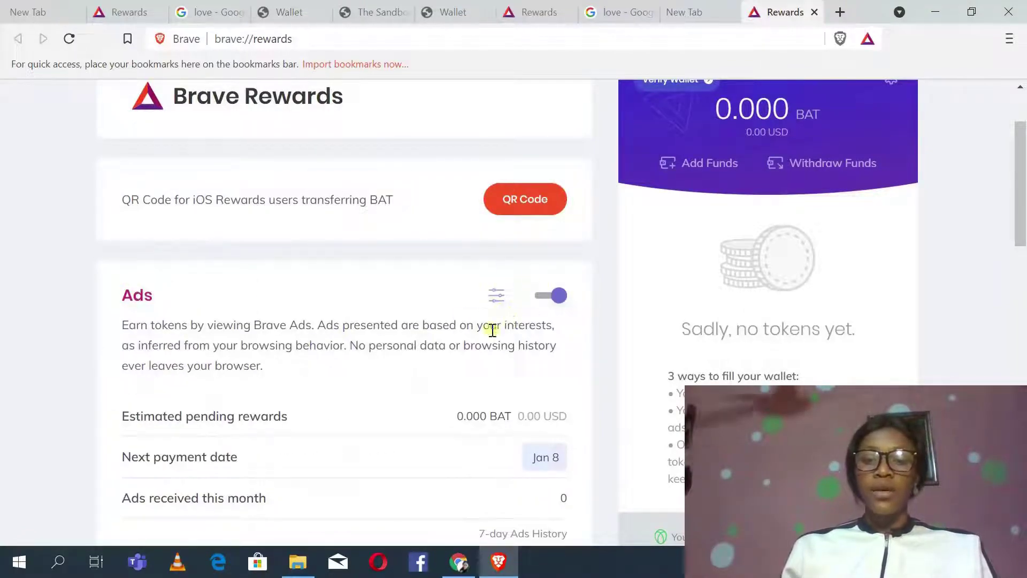
# In the Ads settings, choose 5 ads per hour as the maximum number of ads displayed.
pyautogui.click(496, 295)
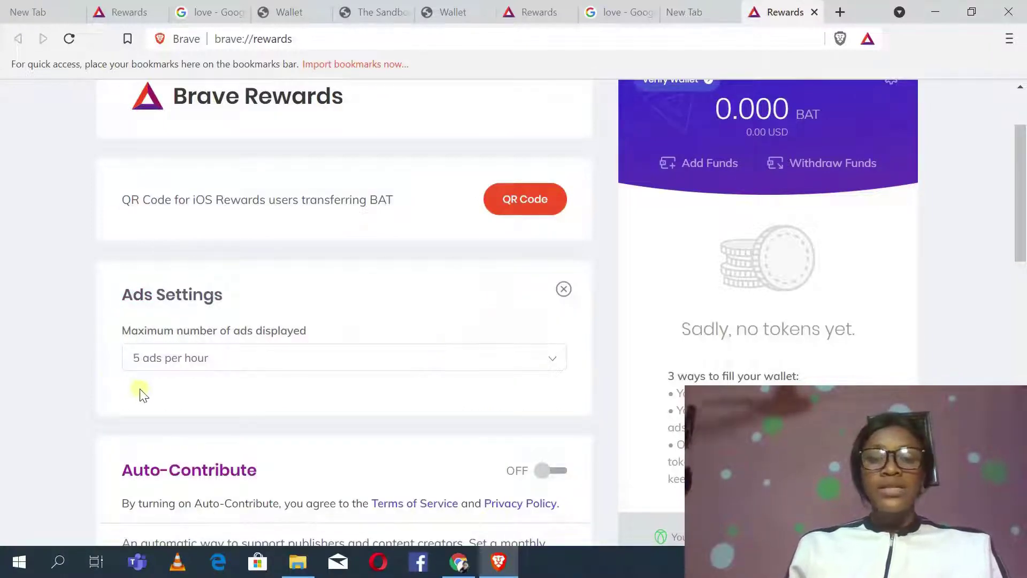
pyautogui.click(302, 358)
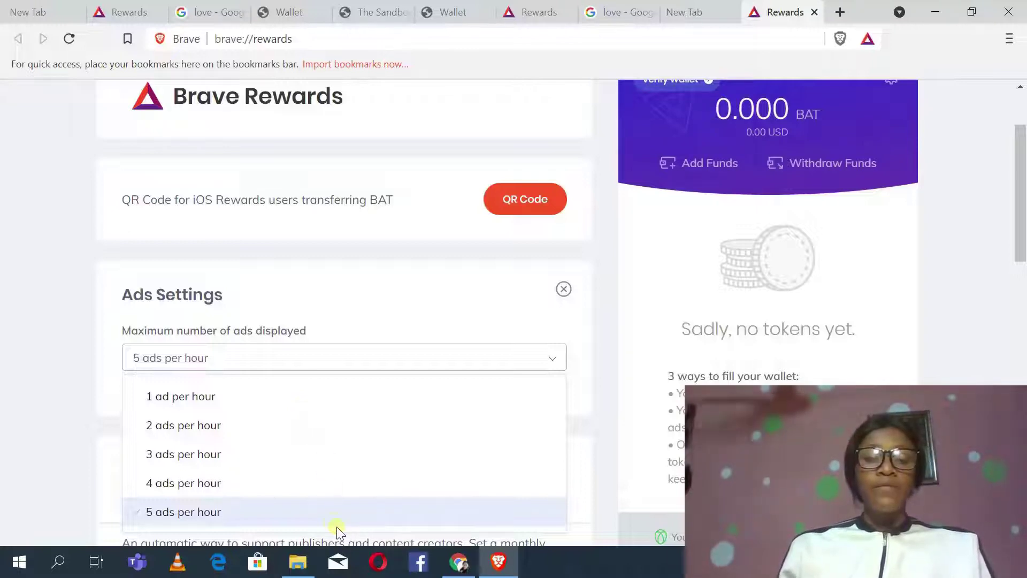
pyautogui.click(324, 513)
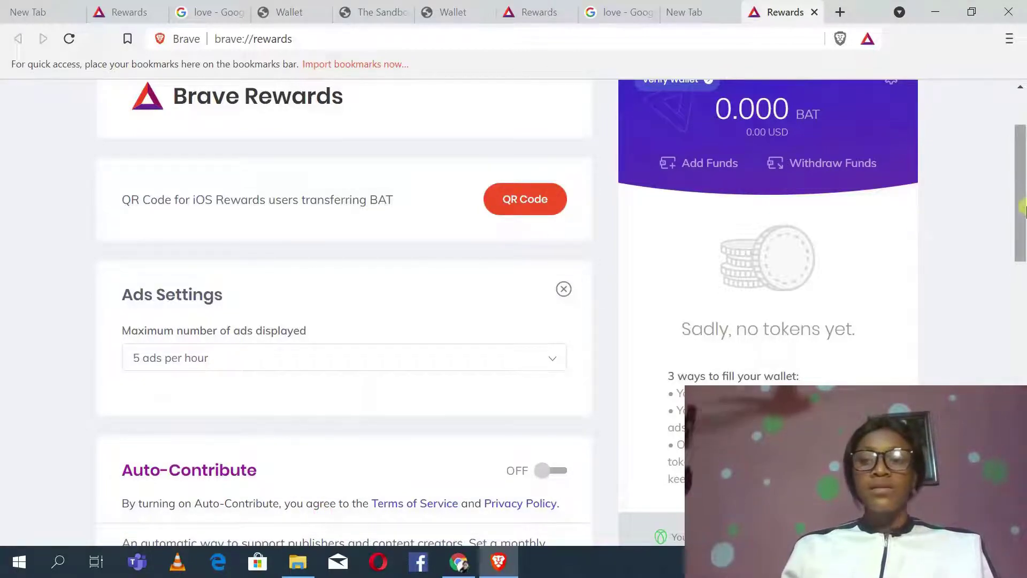
# Review the Auto-Contribute description and open the wallet verification information for the rewards wallet.
pyautogui.moveTo(1019, 155); pyautogui.dragTo(1016, 272)
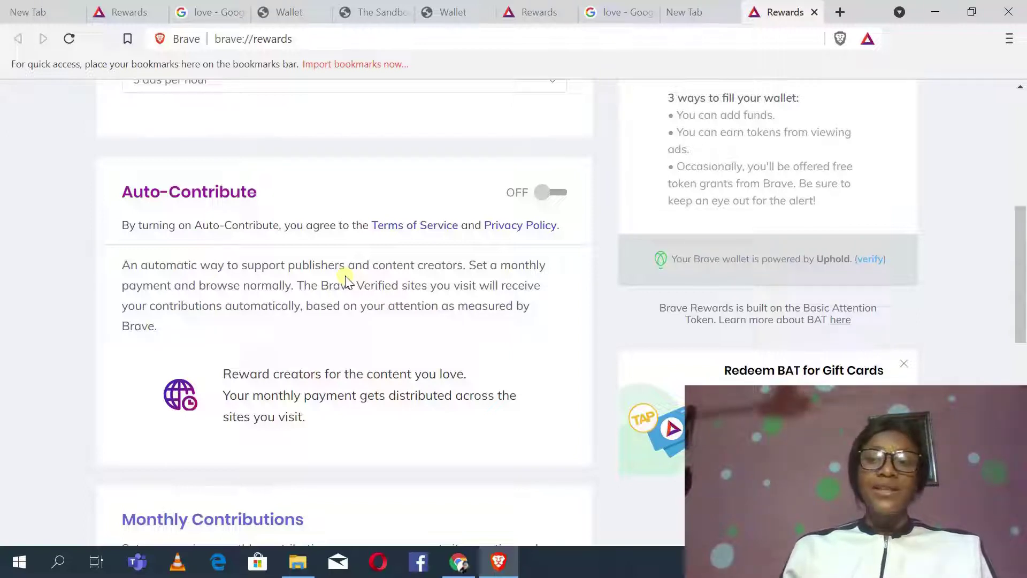
pyautogui.moveTo(1019, 260); pyautogui.dragTo(1019, 145)
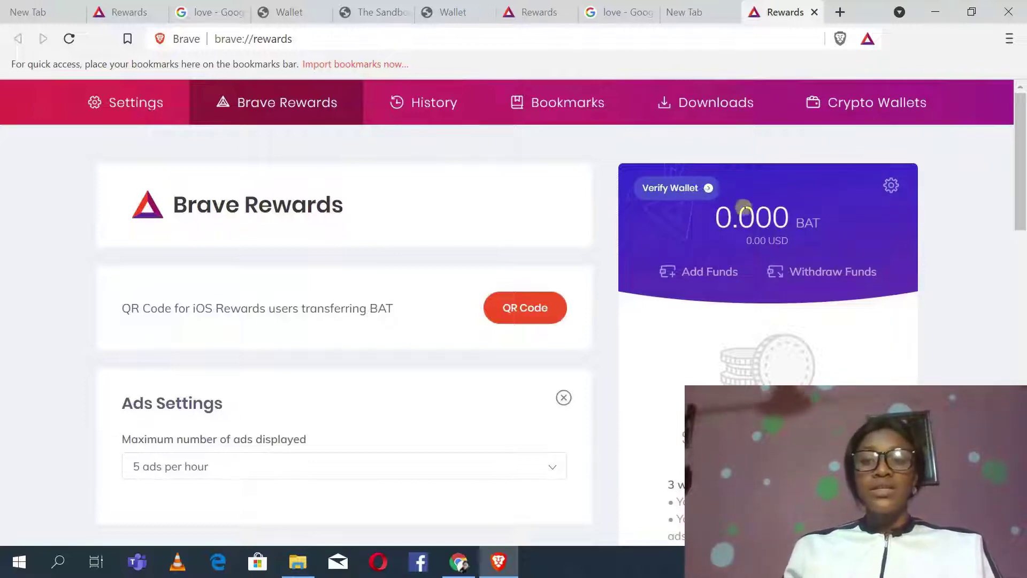
pyautogui.click(681, 183)
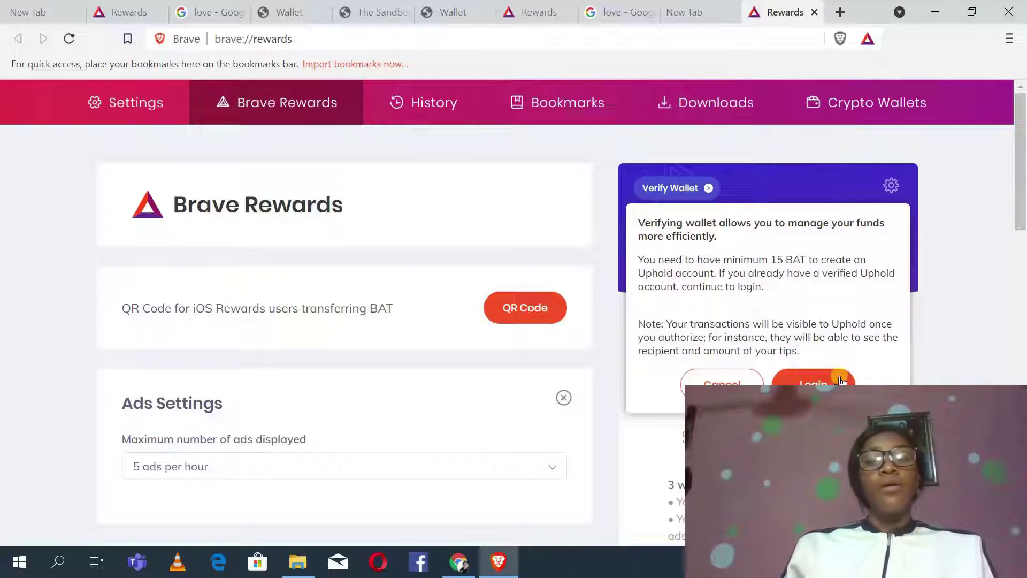
# Open the Brave browser settings and look through them down to the Shields options.
pyautogui.click(125, 105)
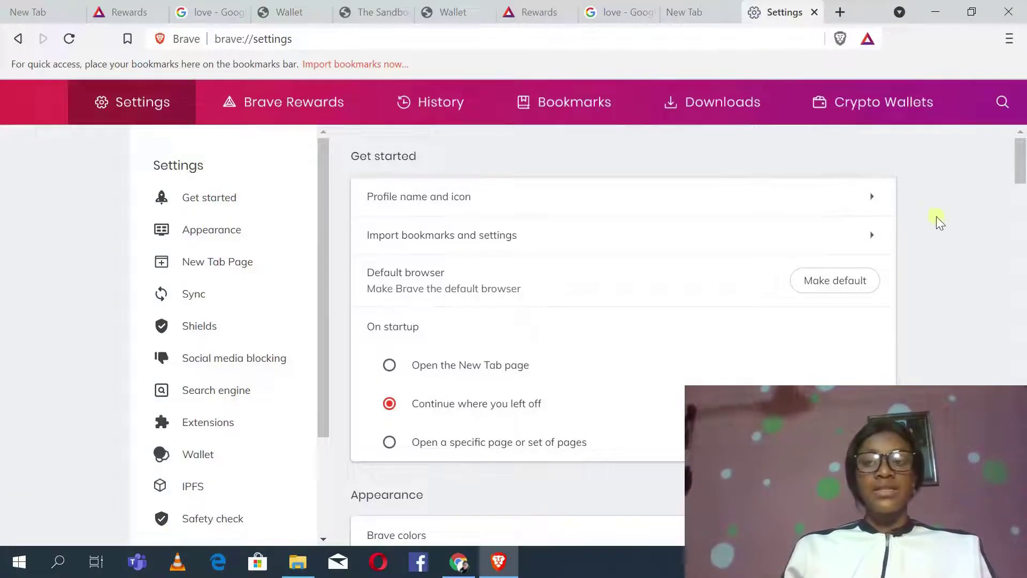
pyautogui.moveTo(1021, 155); pyautogui.dragTo(1021, 301)
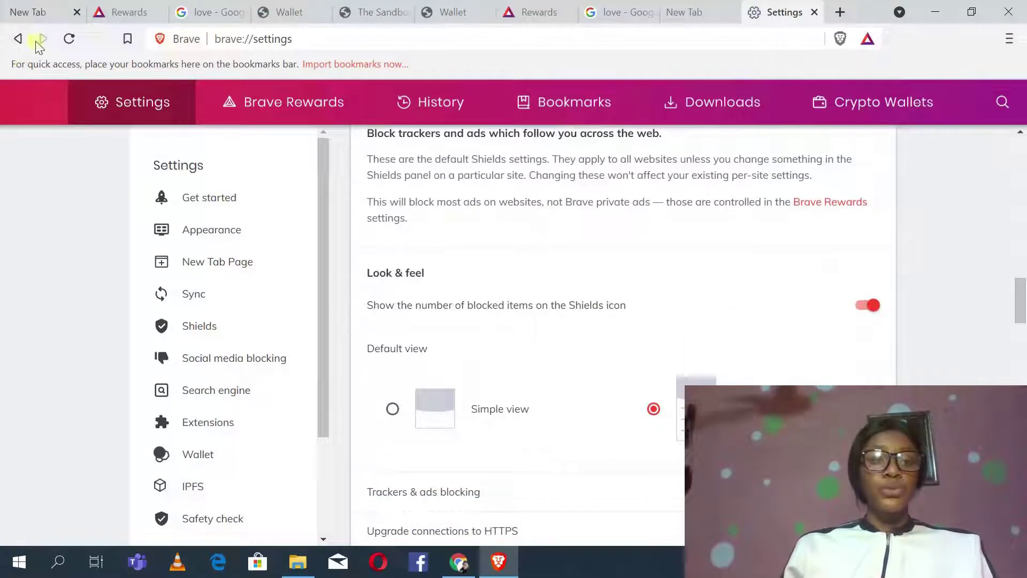
# Return to the new tab dashboard and open the Brave News section of its customization options.
pyautogui.click(53, 12)
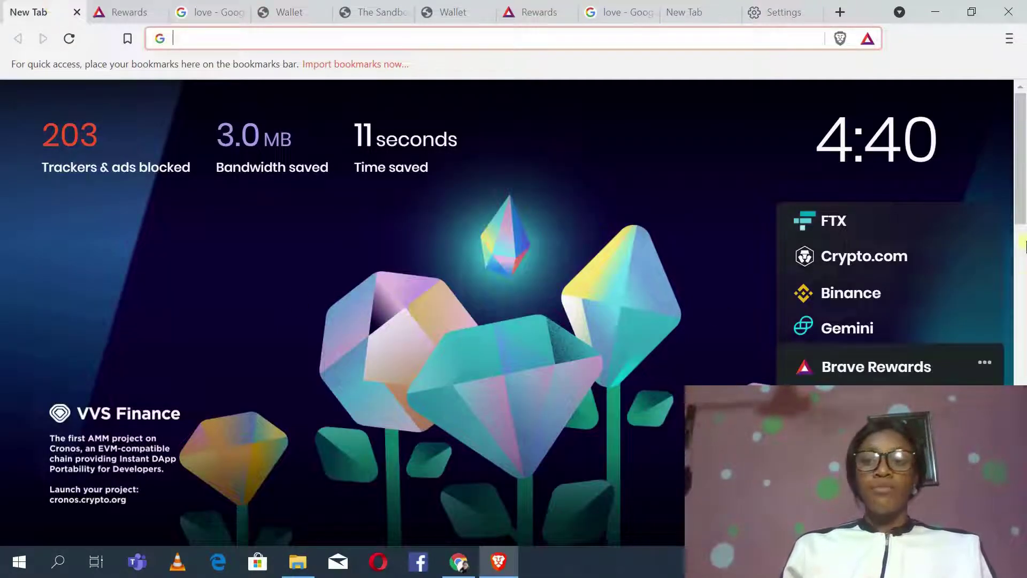
pyautogui.click(1025, 246)
pyautogui.scroll(5, 1025, 208)
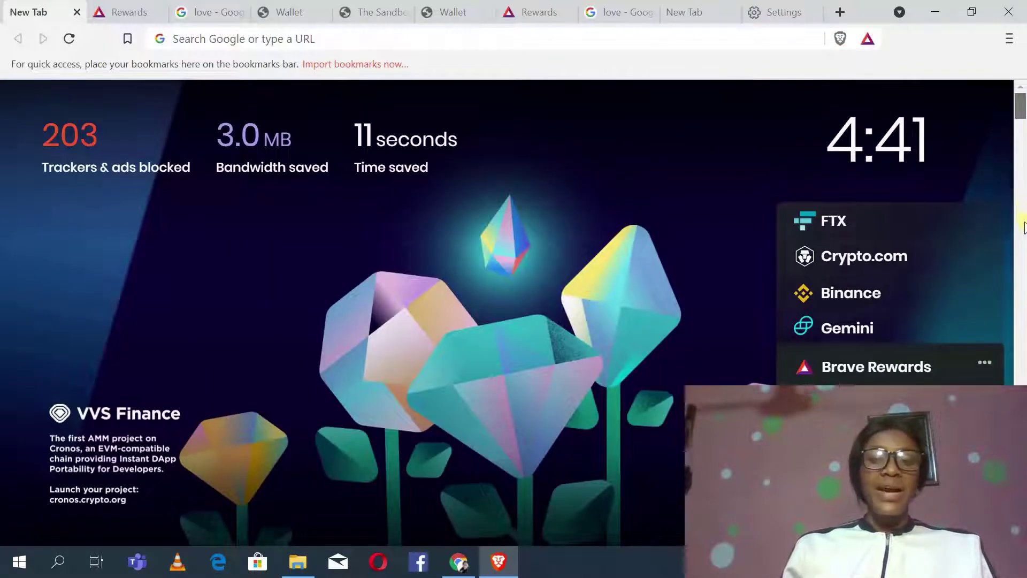
pyautogui.moveTo(1018, 101)
pyautogui.mouseDown()
pyautogui.moveTo(1021, 126)
pyautogui.moveTo(1024, 113)
pyautogui.mouseUp()
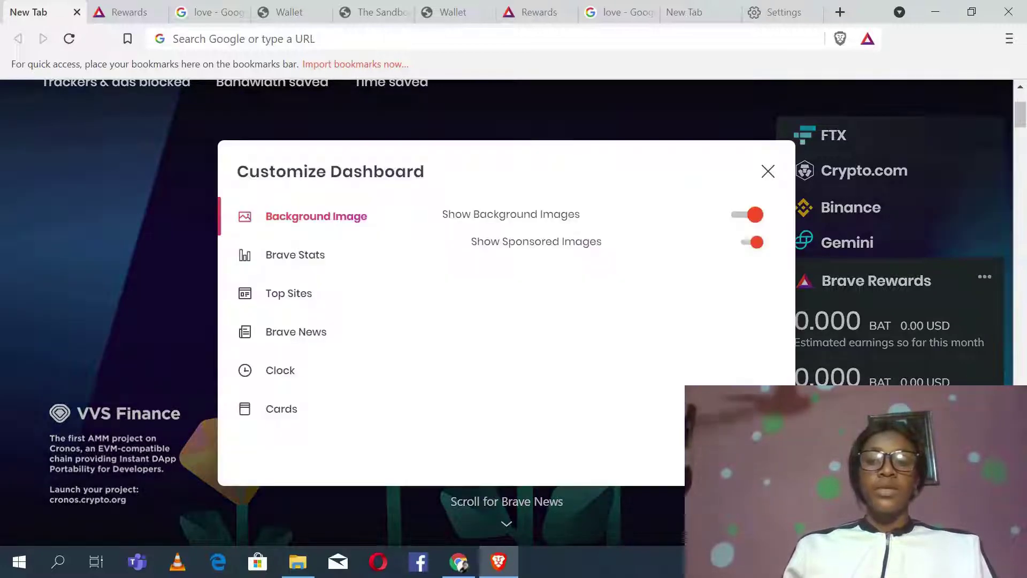
pyautogui.click(438, 372)
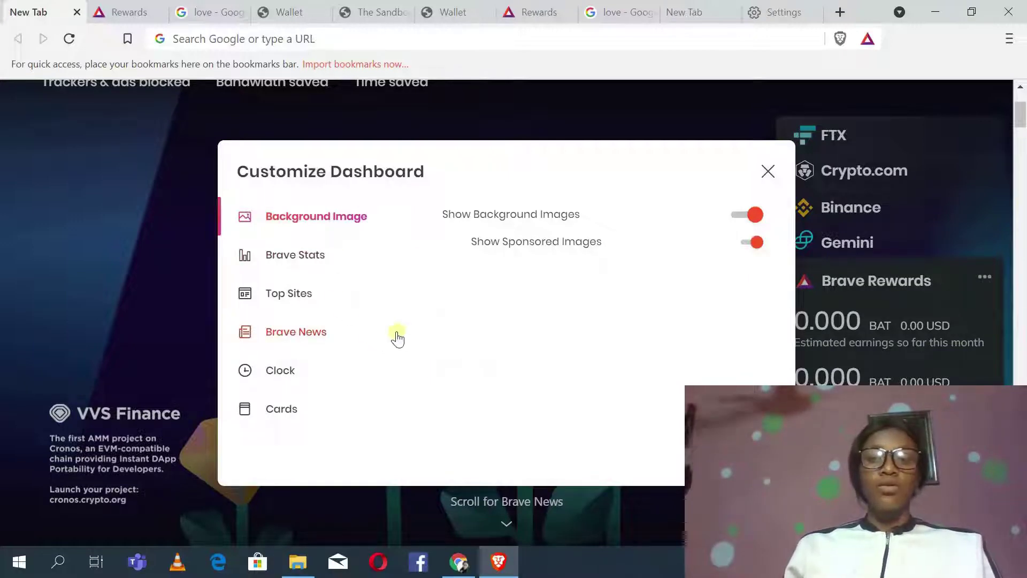
pyautogui.click(332, 330)
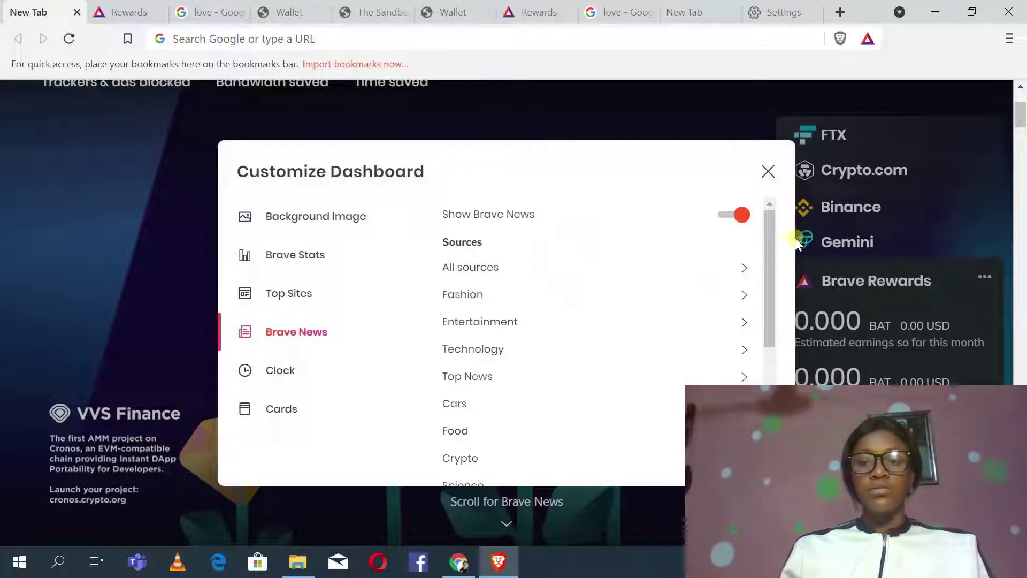
# Look through the Crypto sources and other Brave News categories, and close the dashboard customization.
pyautogui.moveTo(765, 253); pyautogui.dragTo(766, 317)
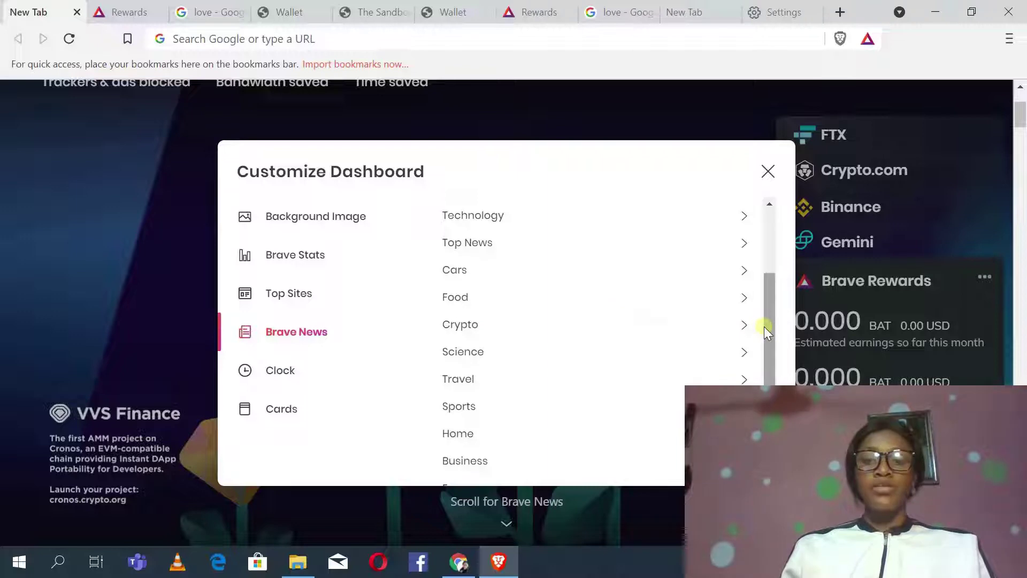
pyautogui.click(745, 326)
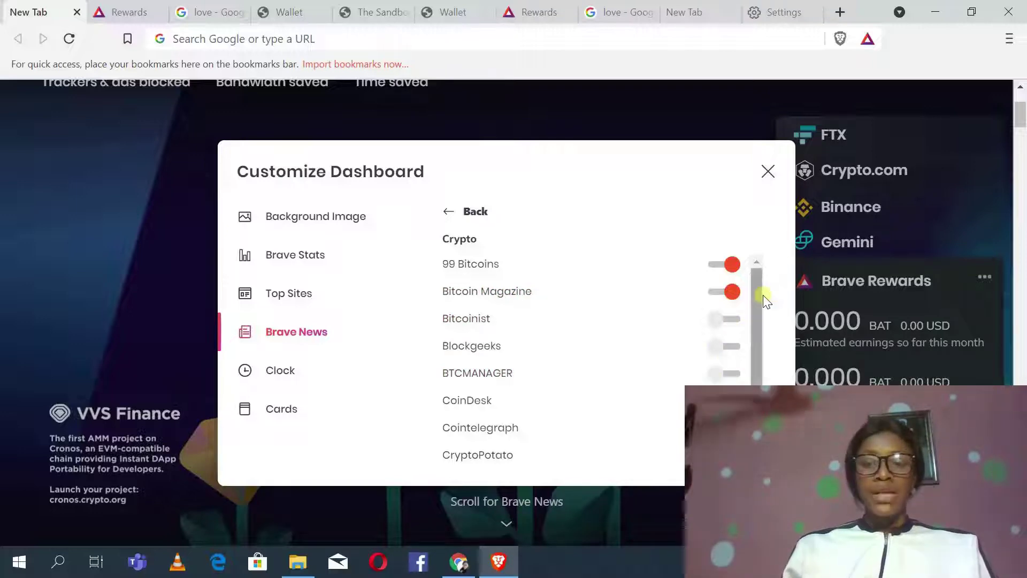
pyautogui.moveTo(757, 300); pyautogui.dragTo(760, 374)
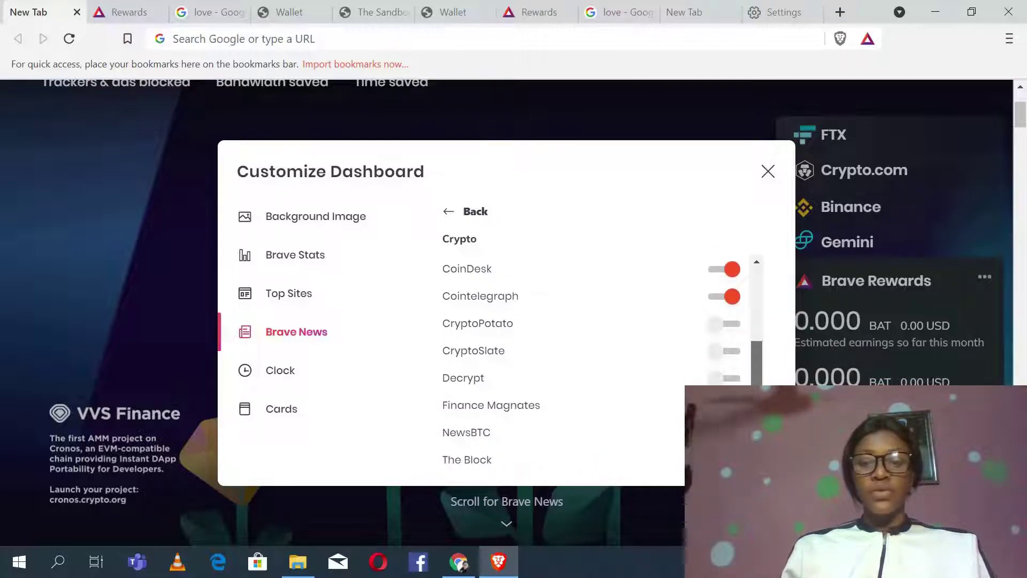
pyautogui.scroll(3, 562, 311)
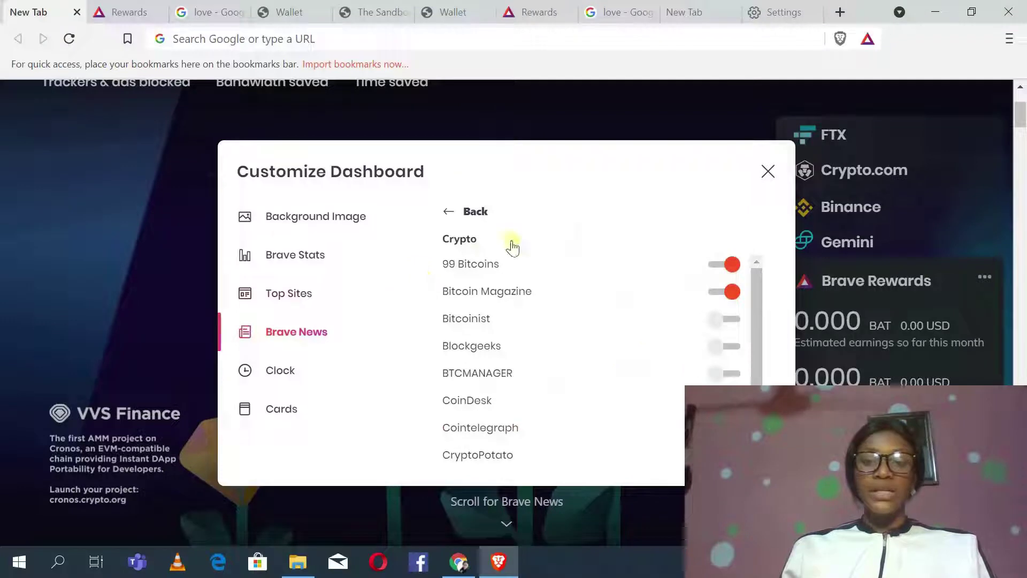
pyautogui.click(449, 212)
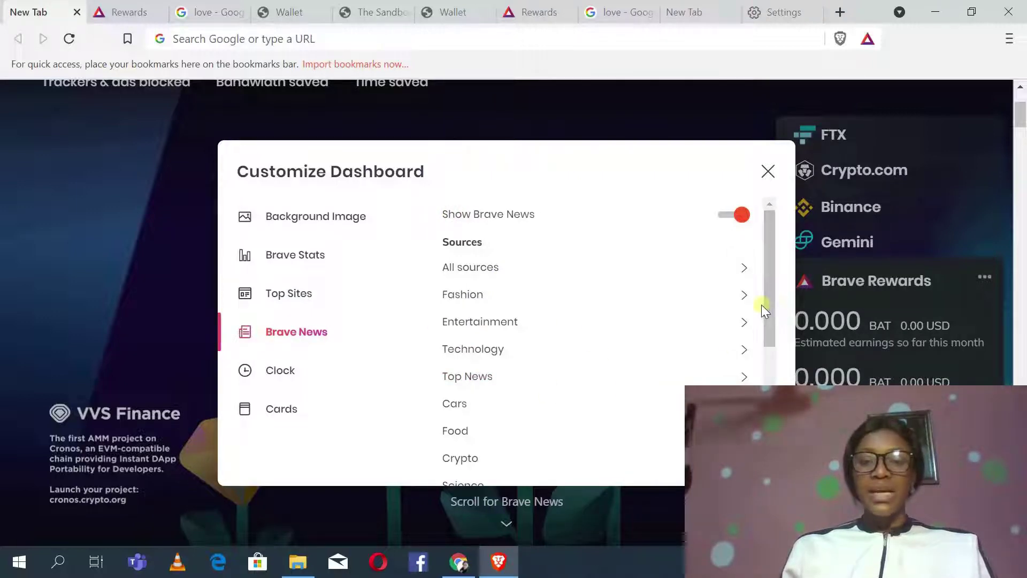
pyautogui.moveTo(760, 337); pyautogui.dragTo(749, 436)
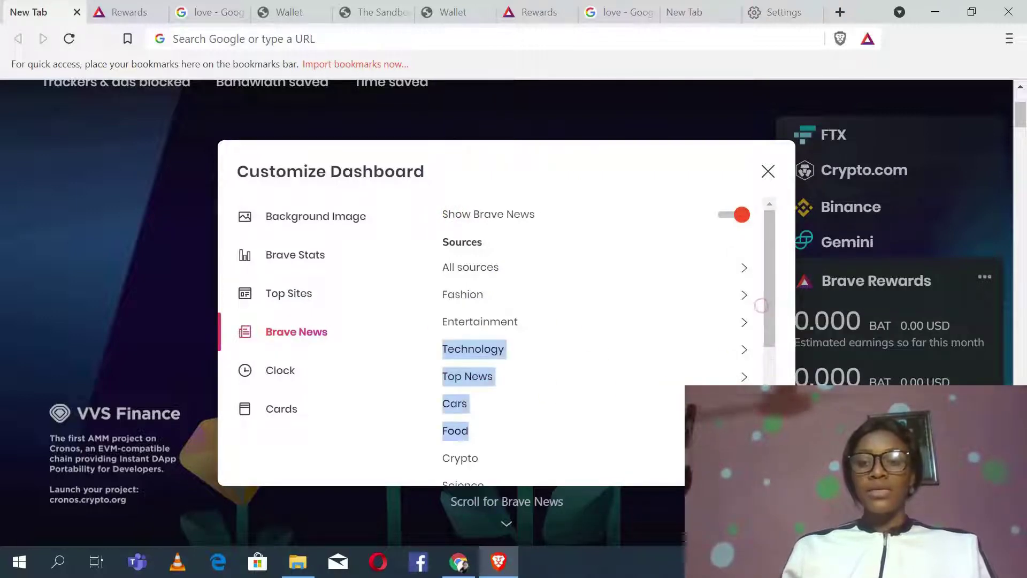
pyautogui.click(995, 535)
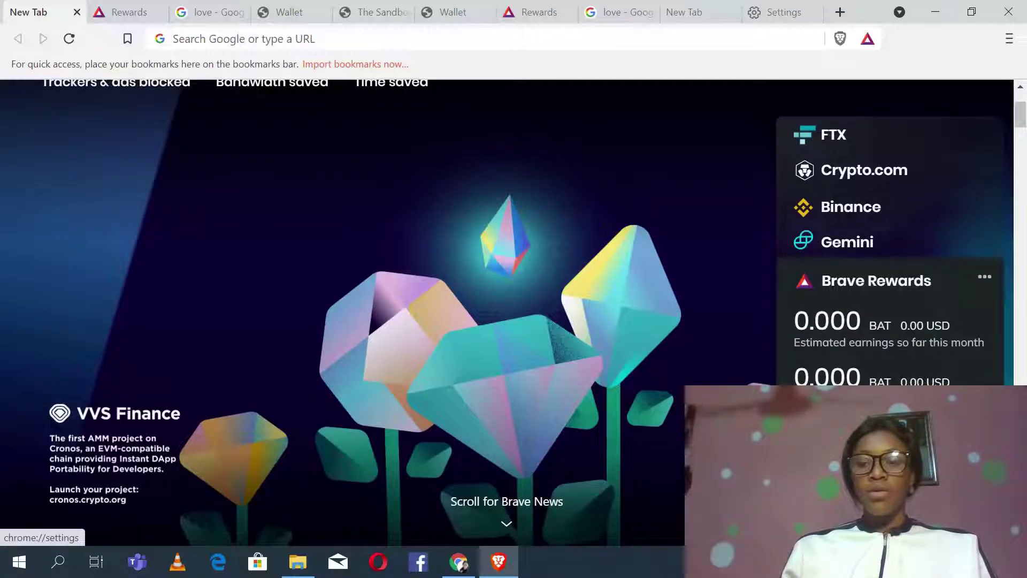
# Open the browser settings from the dashboard, and review the Brave Rewards page already open in another tab.
pyautogui.click(995, 535)
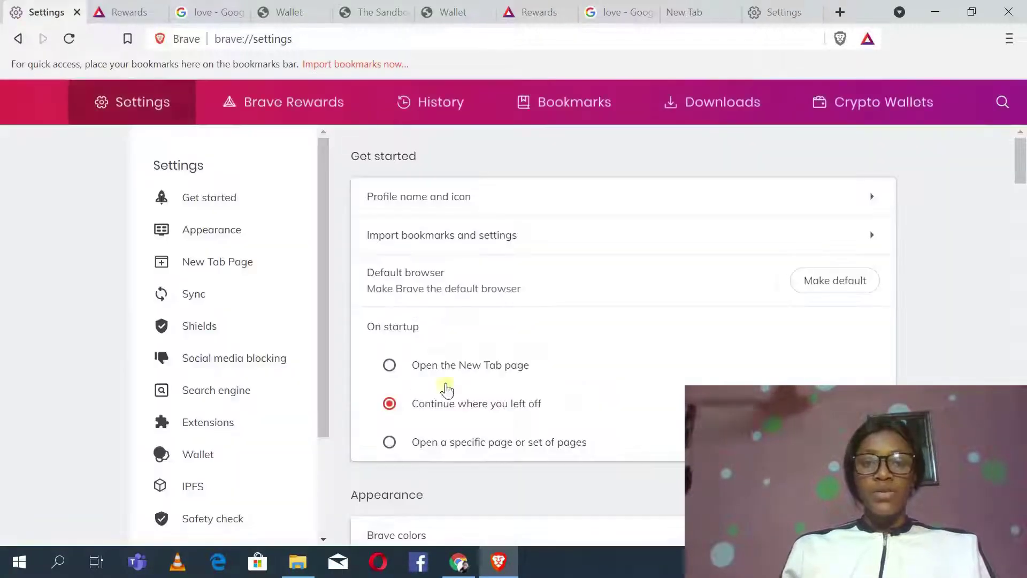
pyautogui.click(120, 11)
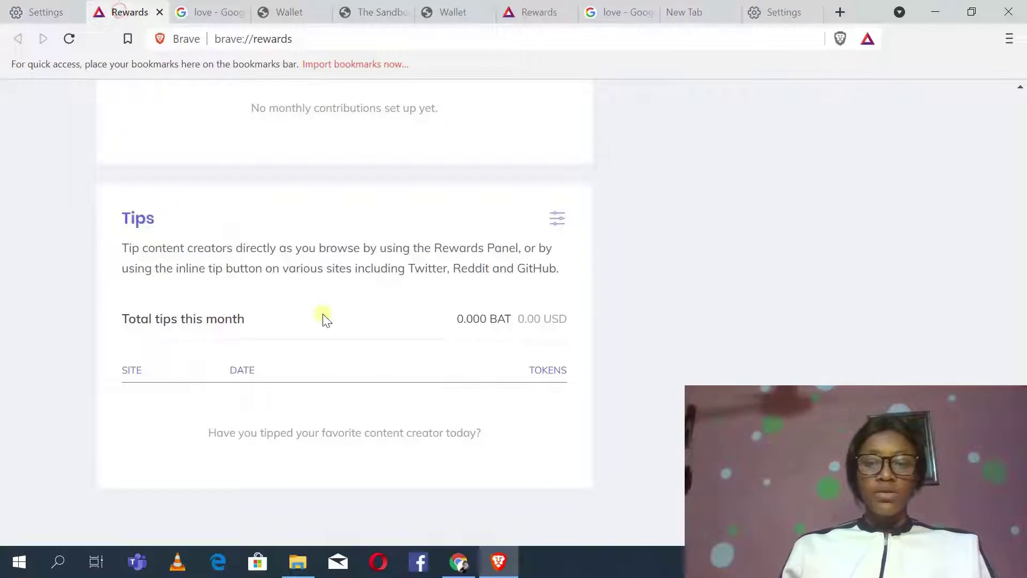
pyautogui.moveTo(1022, 474); pyautogui.dragTo(1012, 247)
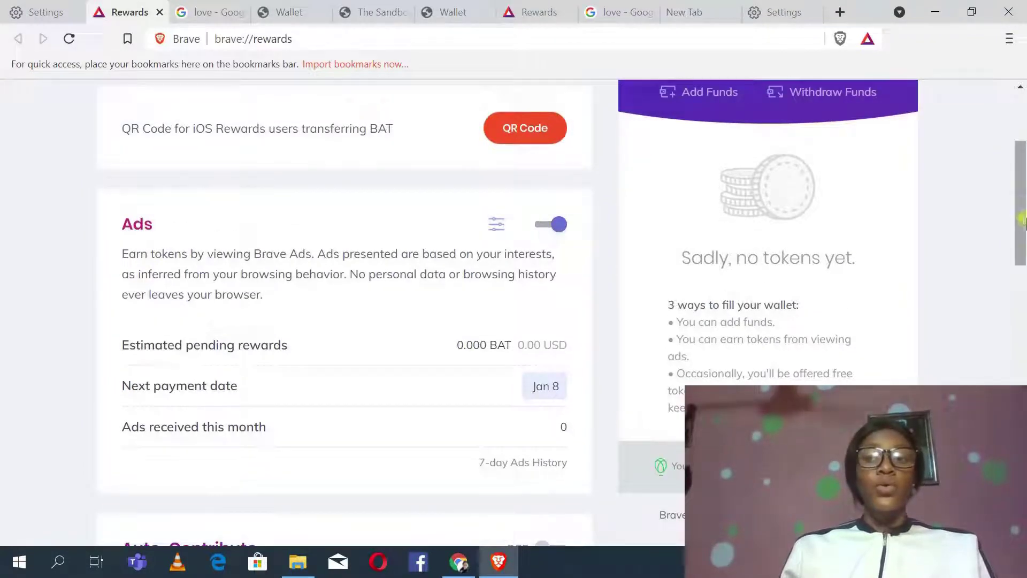
pyautogui.moveTo(1023, 216); pyautogui.dragTo(1022, 100)
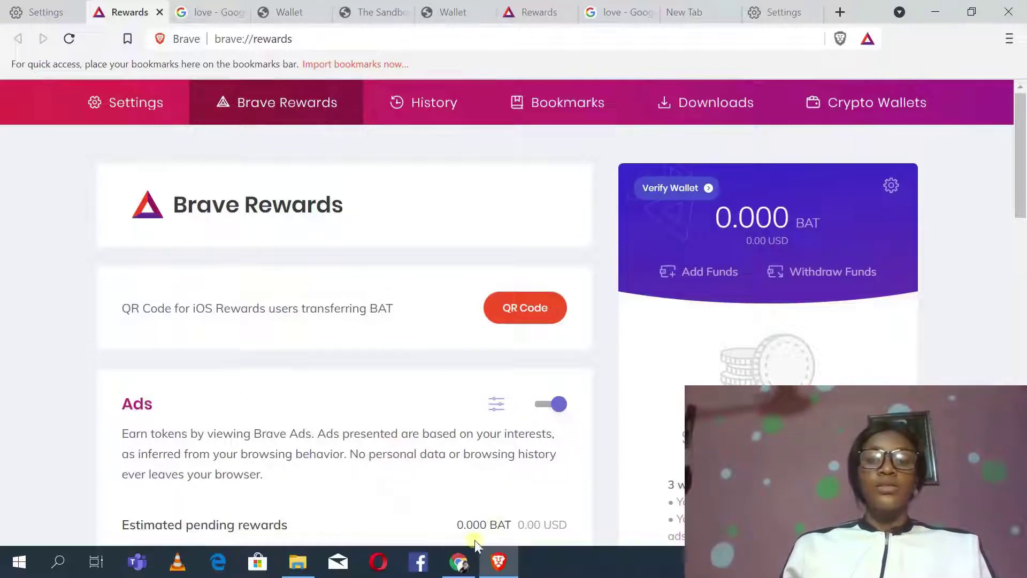
# Switch to Chrome, open the title slide of the "start crypto with cero capital" presentation, and look through its slide list.
pyautogui.click(458, 561)
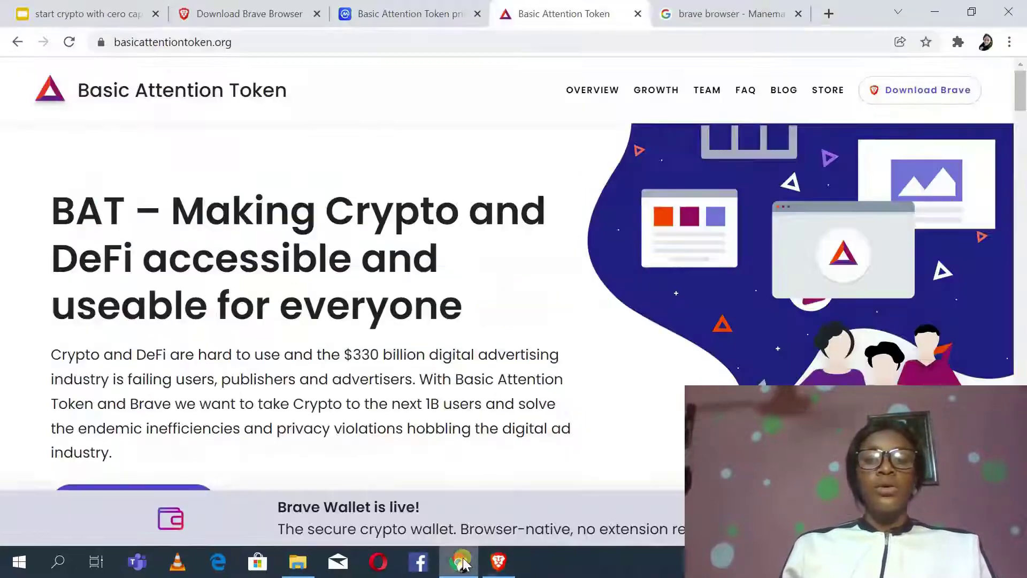
pyautogui.click(102, 13)
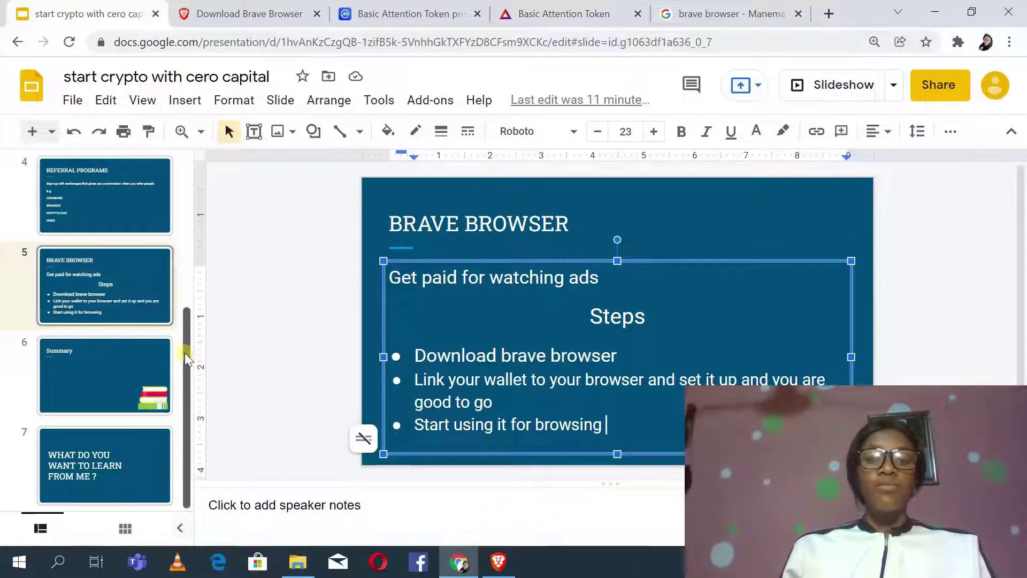
pyautogui.moveTo(185, 353); pyautogui.dragTo(185, 153)
pyautogui.click(134, 180)
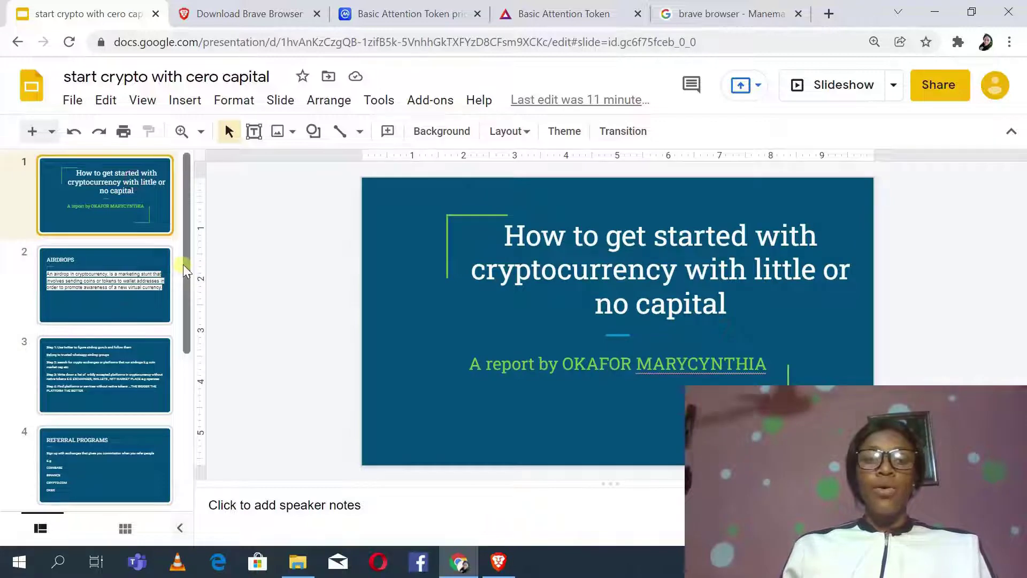
pyautogui.moveTo(184, 270); pyautogui.dragTo(187, 441)
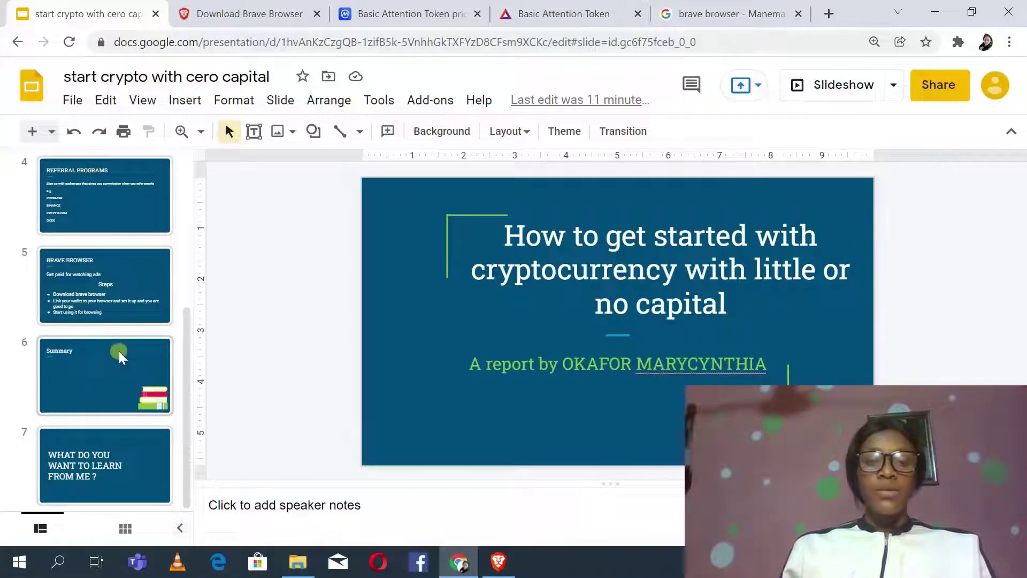